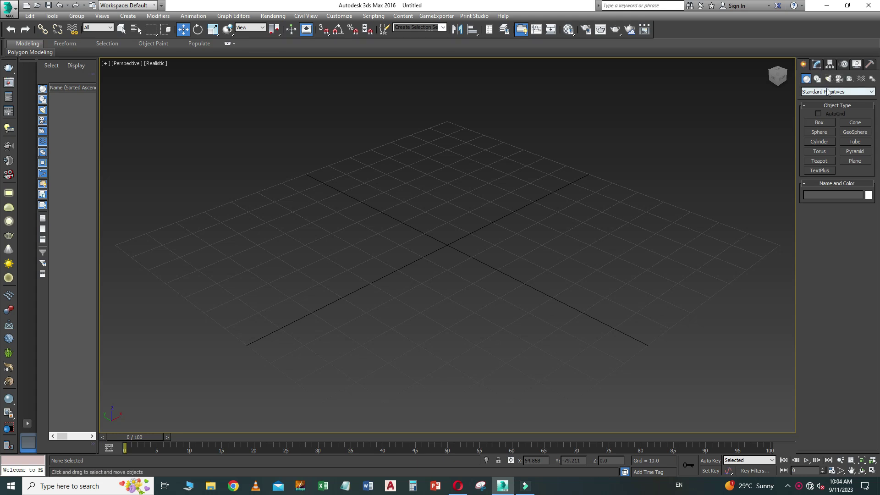
- Switch the Create panel to the Shapes category, with Splines listed
left_click(818, 79)
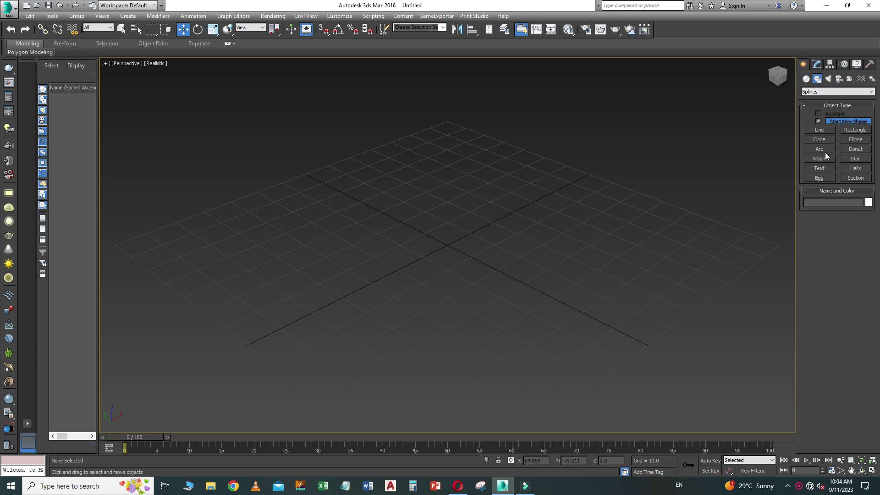
left_click(831, 91)
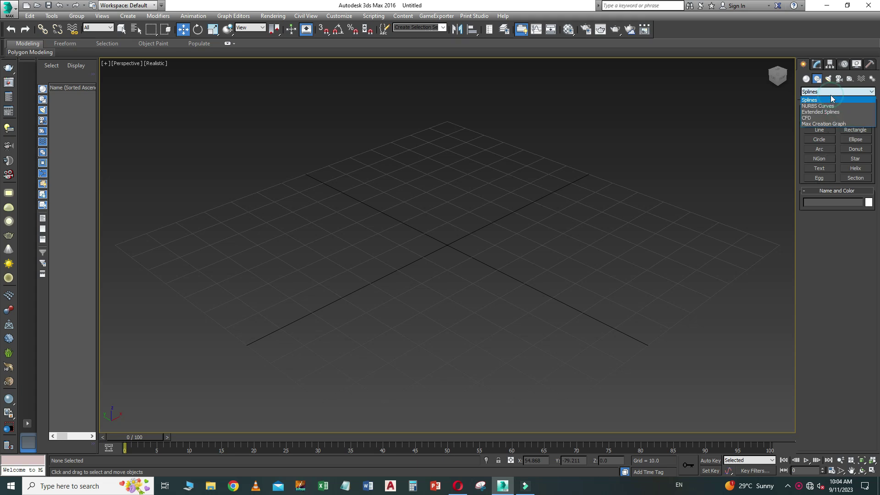
- Start a Text shape, replace its text with '3DS MAX / VRAY FUR', and left-align it
left_click(820, 167)
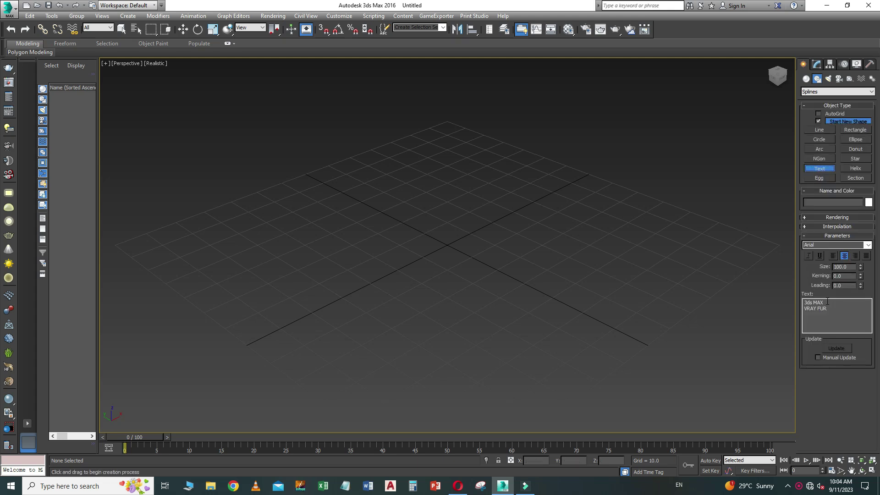
left_click_drag(805, 302, 827, 309)
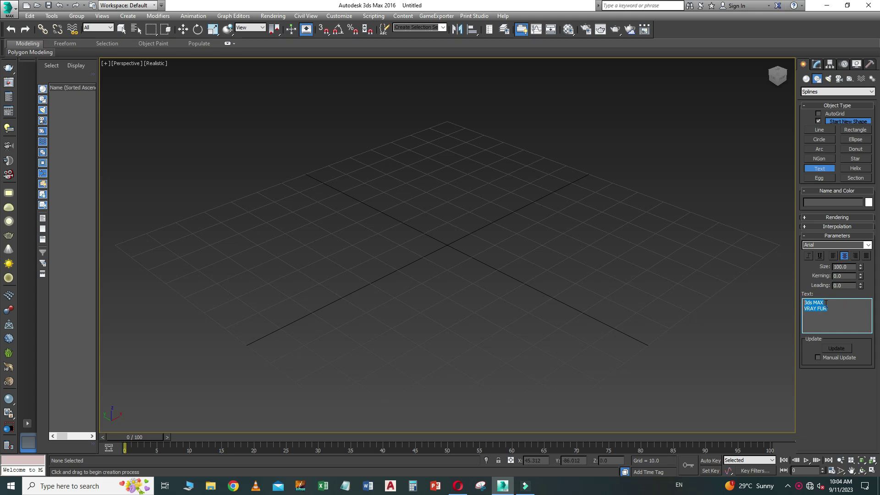
type("3")
left_click_drag(832, 312, 805, 301)
left_click(836, 255)
- Place the text in the viewport and frame it from above
scroll(576, 291, "down", 3)
middle_click_drag(594, 309, 563, 323, "alt")
left_click(527, 284)
middle_click_drag(544, 240, 560, 305, "alt")
scroll(547, 353, "up", 2)
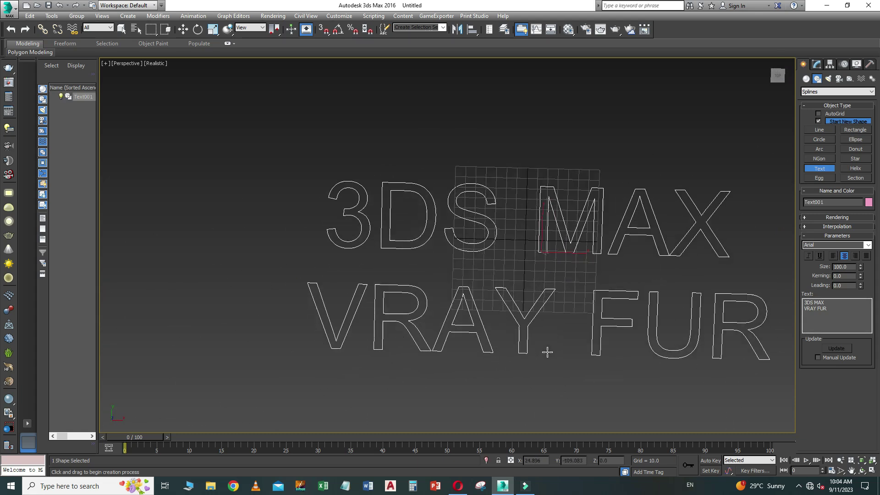
middle_click_drag(548, 352, 531, 342)
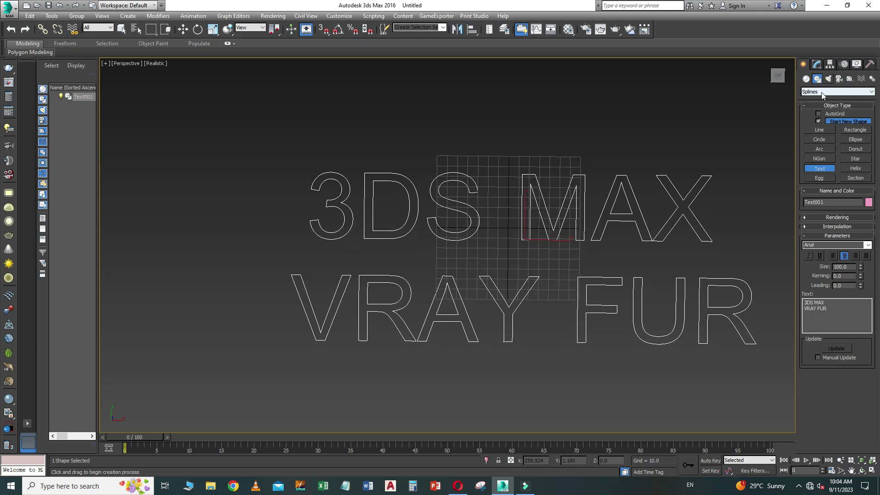
- Switch the Create panel back to Standard Primitives geometry
left_click(806, 78)
left_click(834, 92)
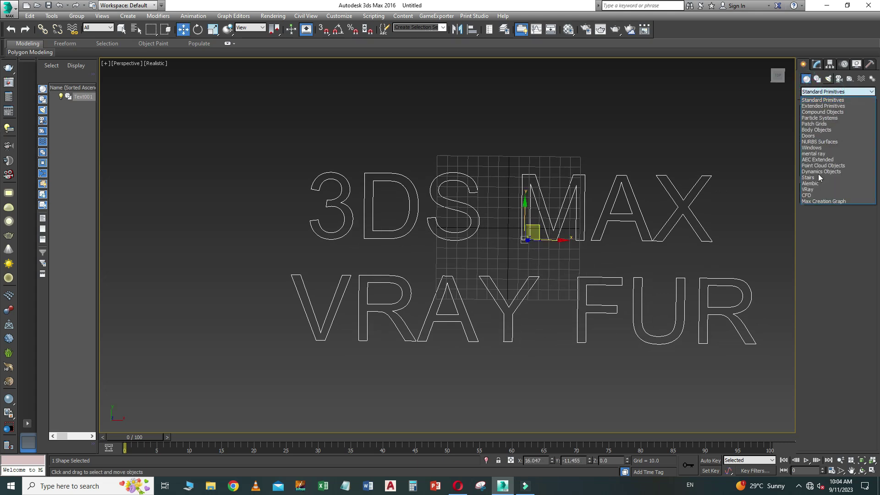
left_click(820, 100)
left_click(858, 162)
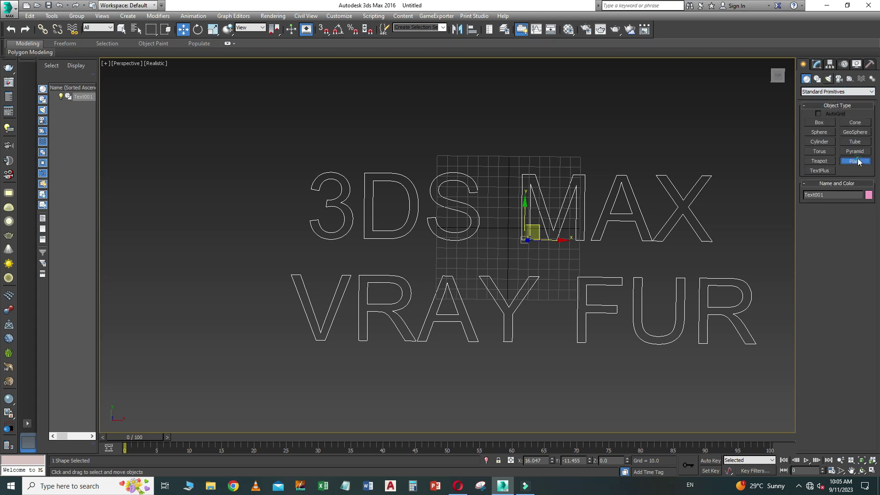
scroll(342, 257, "down", 3)
scroll(439, 266, "up", 3)
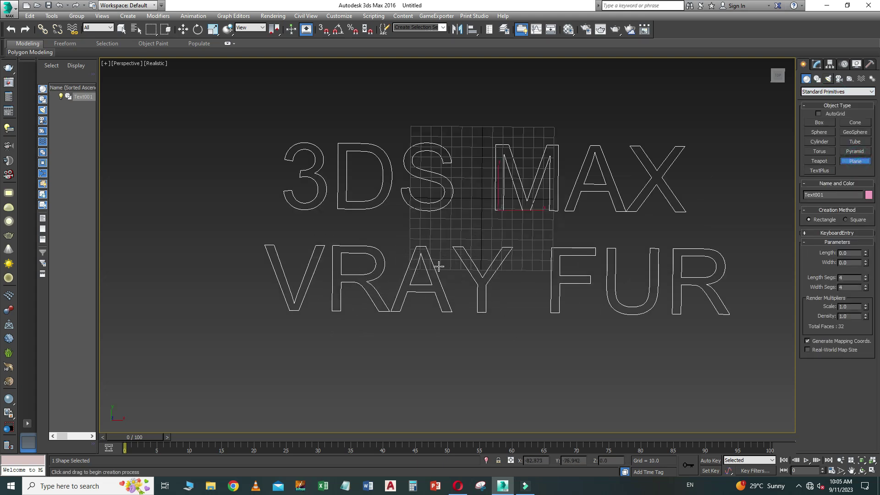
left_click(847, 94)
- Add an Extrude modifier to the Text001 shape
left_click(818, 64)
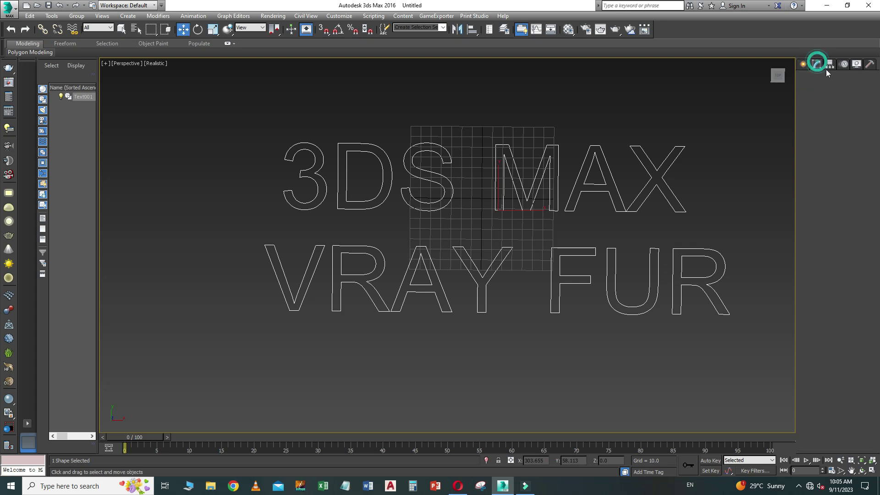
left_click(871, 90)
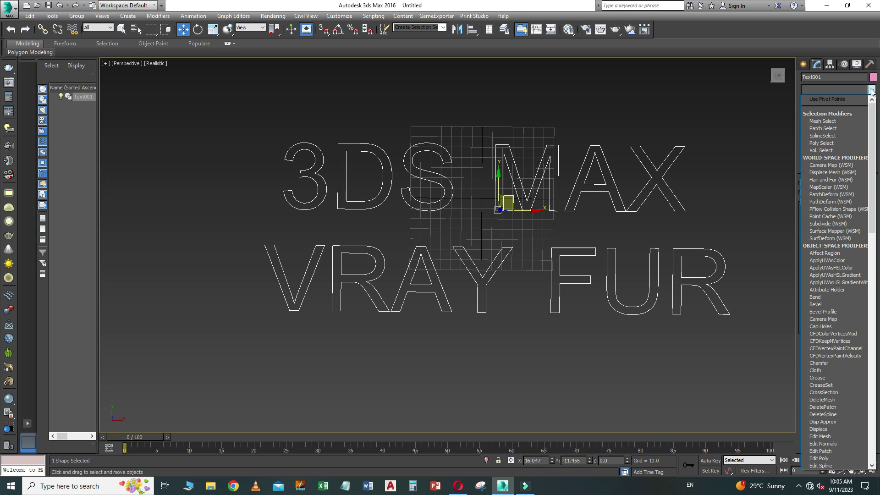
type("ex")
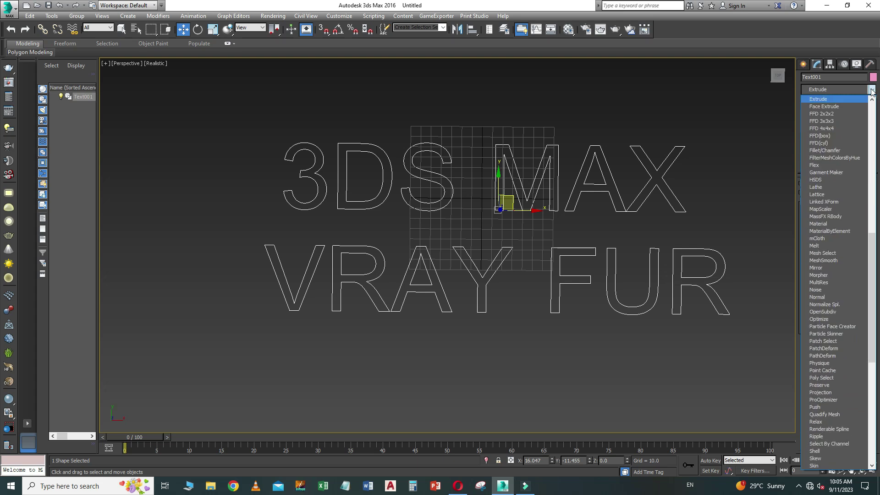
left_click(842, 99)
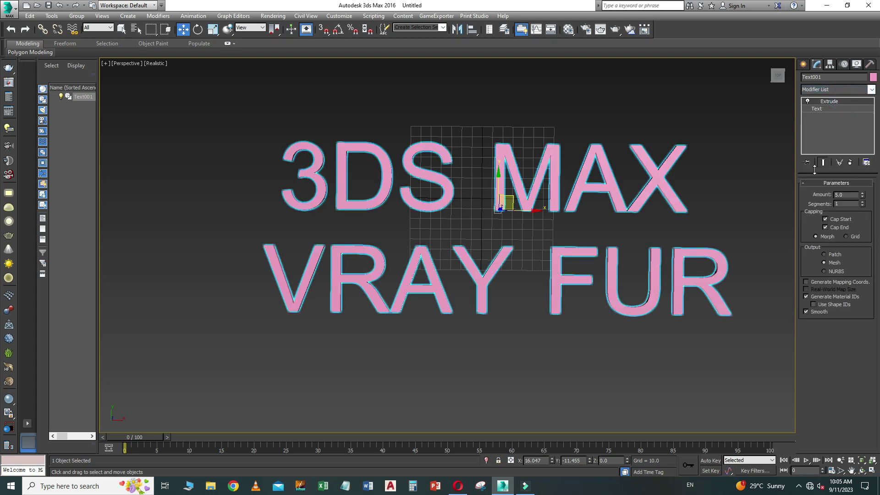
mouse_move(661, 302)
middle_mouse_down("alt")
mouse_move(562, 272)
mouse_move(571, 271)
middle_mouse_up("alt")
- Set the Extrude amount to 6.0 and orbit around the 3D letters
double_click(850, 195)
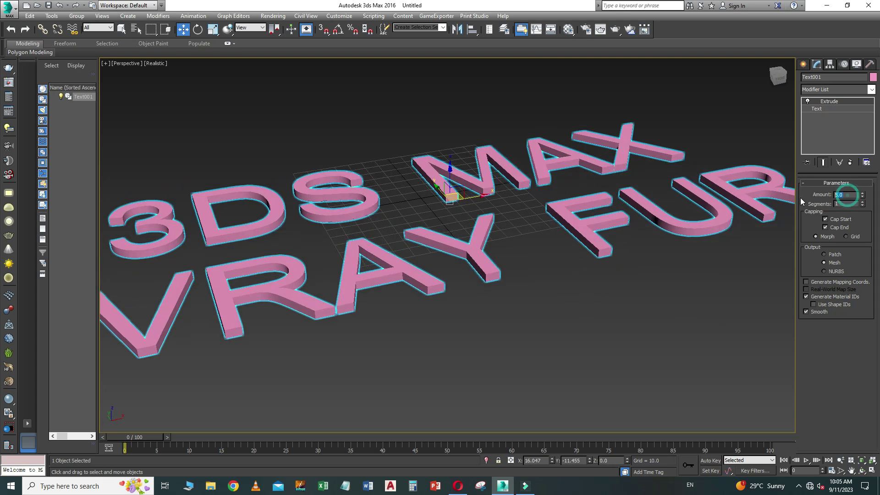
type("6")
key("Return")
mouse_move(521, 284)
middle_mouse_down("alt")
mouse_move(487, 293)
mouse_move(529, 281)
middle_mouse_up("alt")
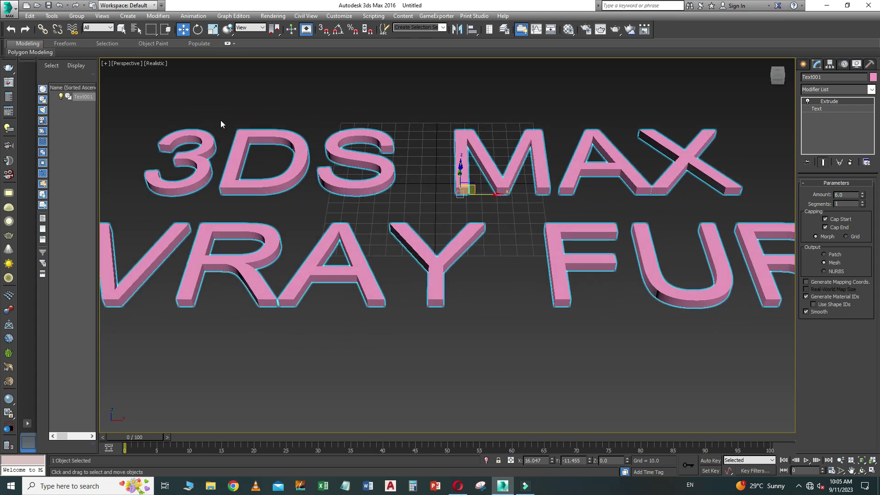
middle_click_drag(221, 120, 397, 146, "alt")
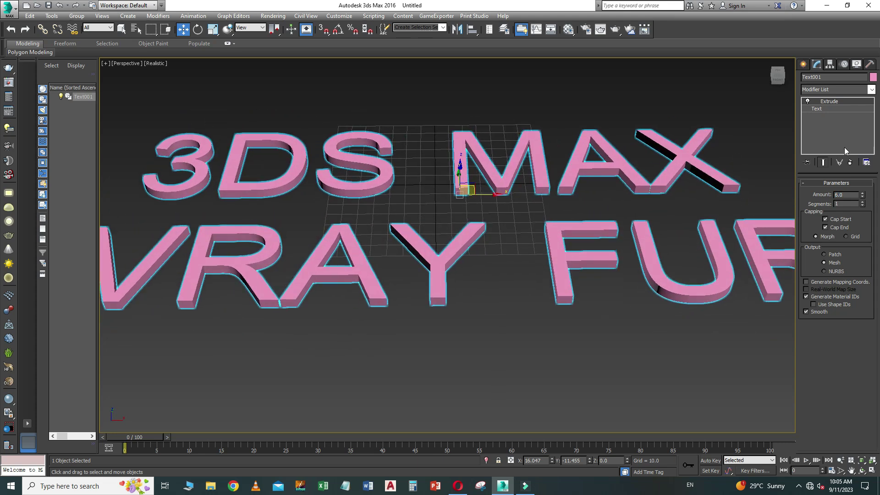
- With Text001 selected, create VRayFur001 from the VRay object category
left_click(805, 65)
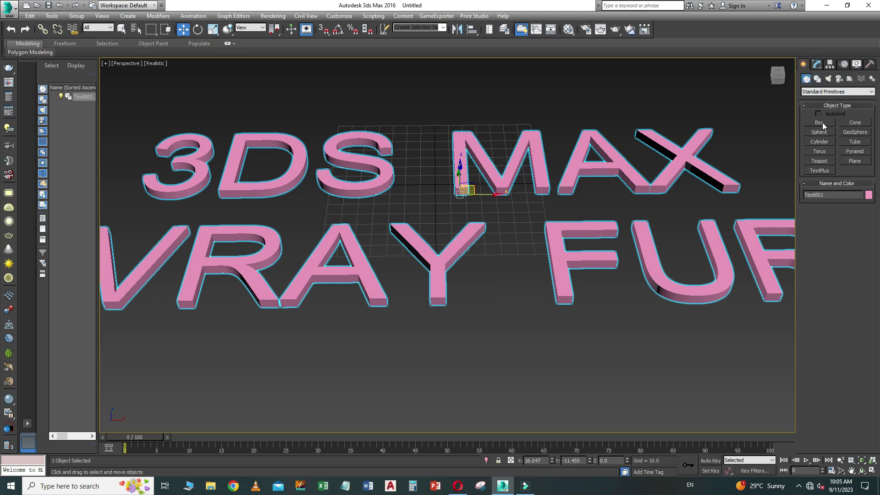
left_click(829, 93)
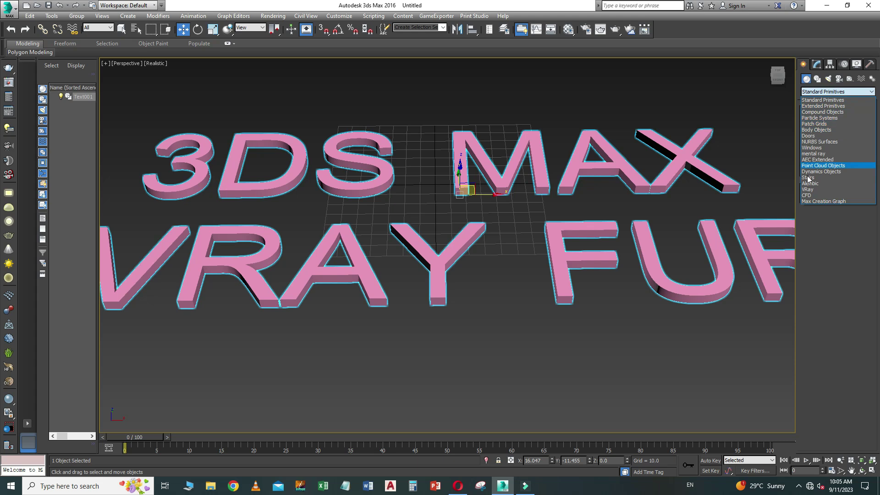
left_click(815, 190)
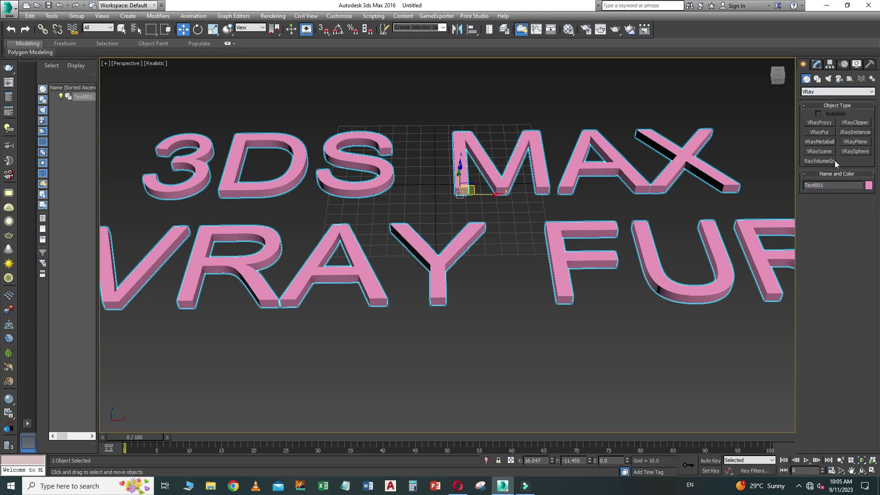
left_click(820, 133)
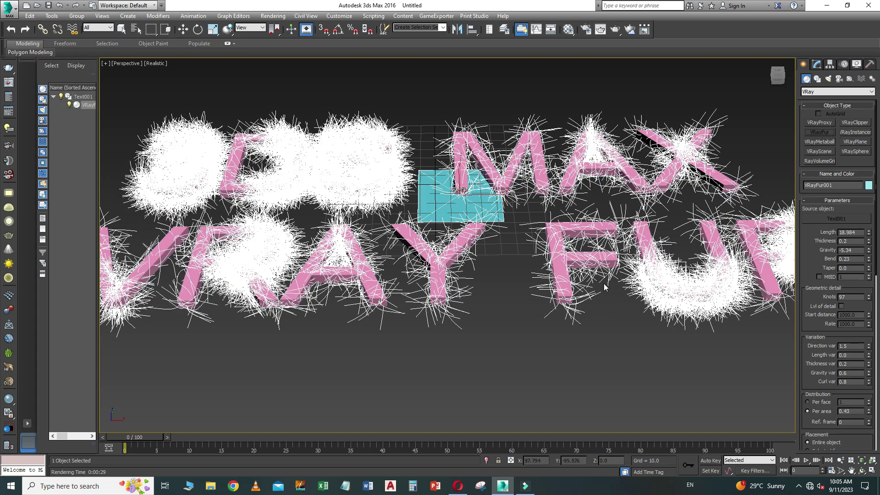
- Set fur Length to 20 and reset Gravity to 0.0
mouse_move(632, 277)
middle_mouse_down("alt")
mouse_move(631, 250)
mouse_move(712, 284)
middle_mouse_up("alt")
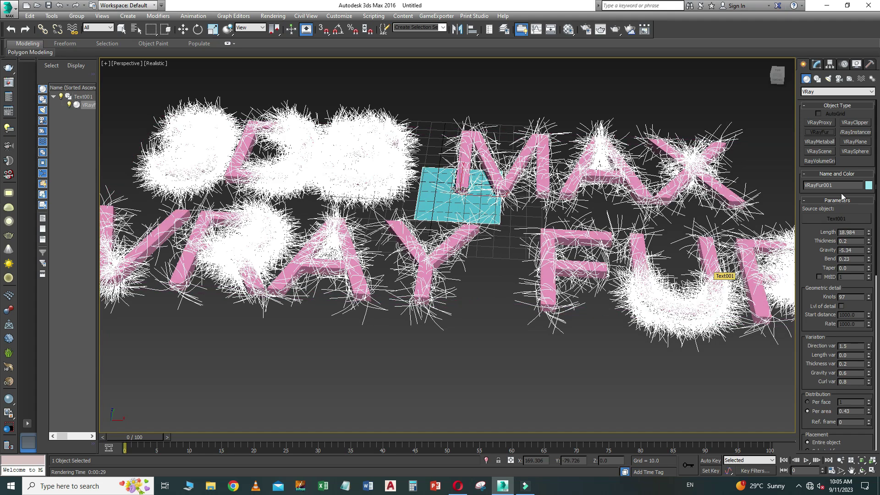
double_click(850, 232)
type("20")
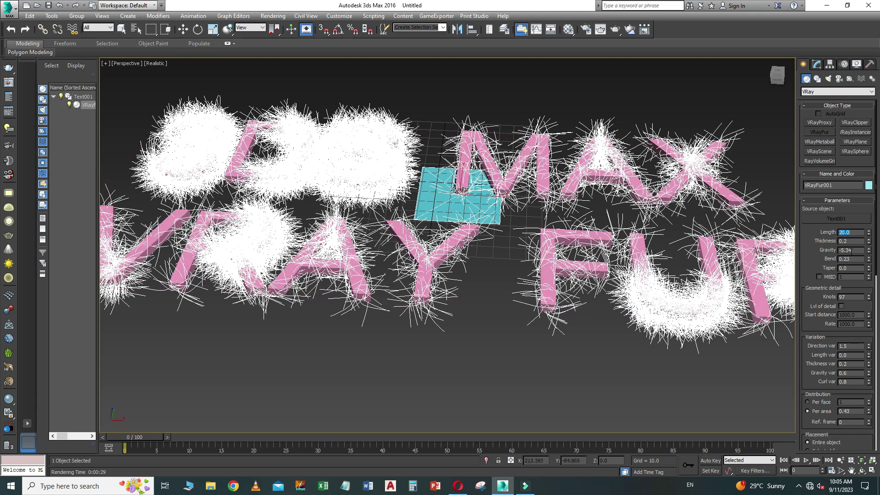
left_click_drag(869, 251, 869, 243)
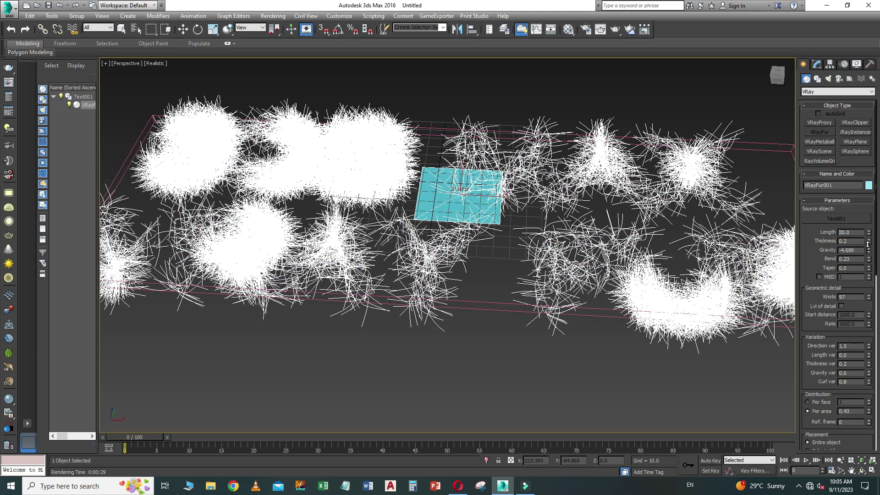
middle_click_drag(740, 311, 740, 289, "alt")
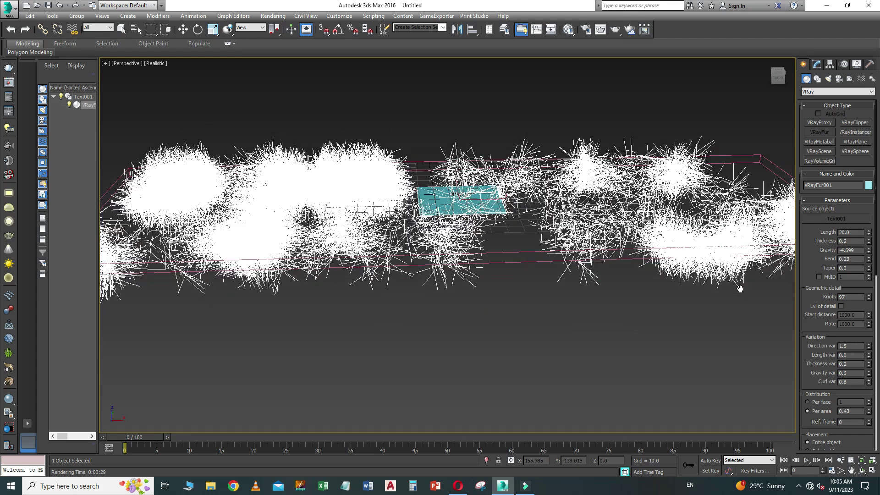
double_click(858, 251)
type("0")
key("Return")
- Set fur Gravity to 2.0 and Bend to 0.3
mouse_move(458, 206)
middle_mouse_down("alt")
mouse_move(459, 192)
mouse_move(502, 214)
middle_mouse_up("alt")
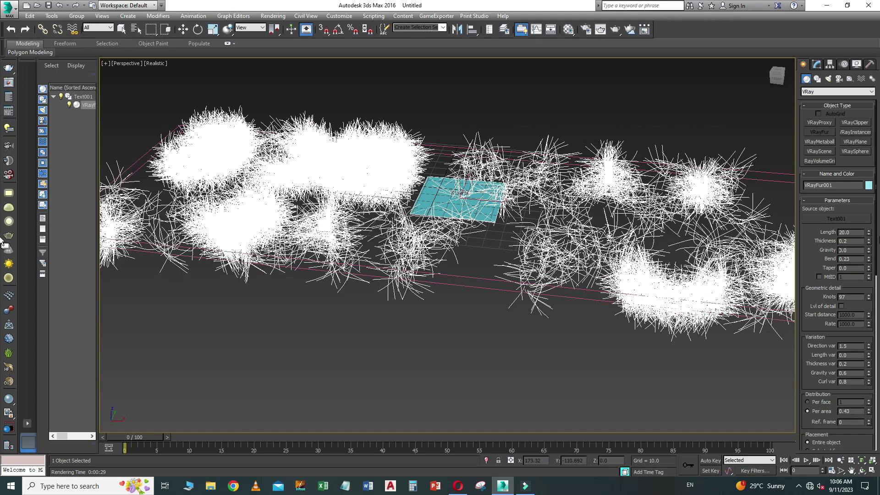
left_click(850, 249)
type("2")
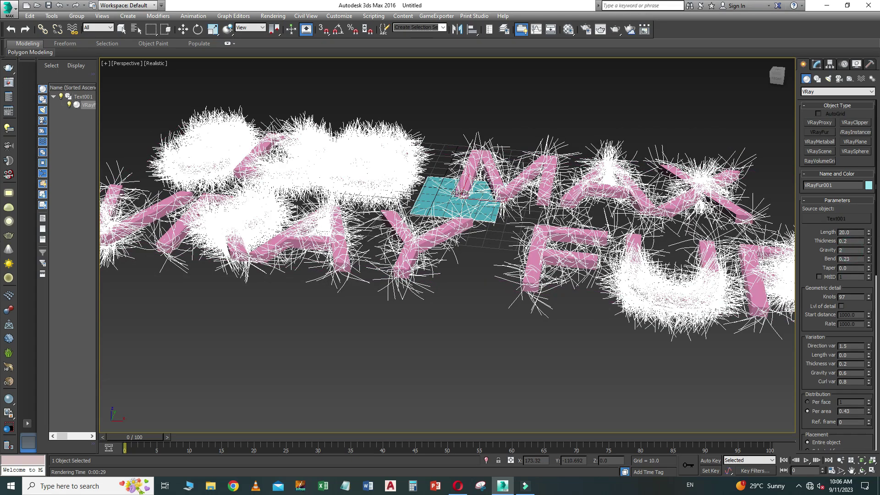
left_click(870, 257)
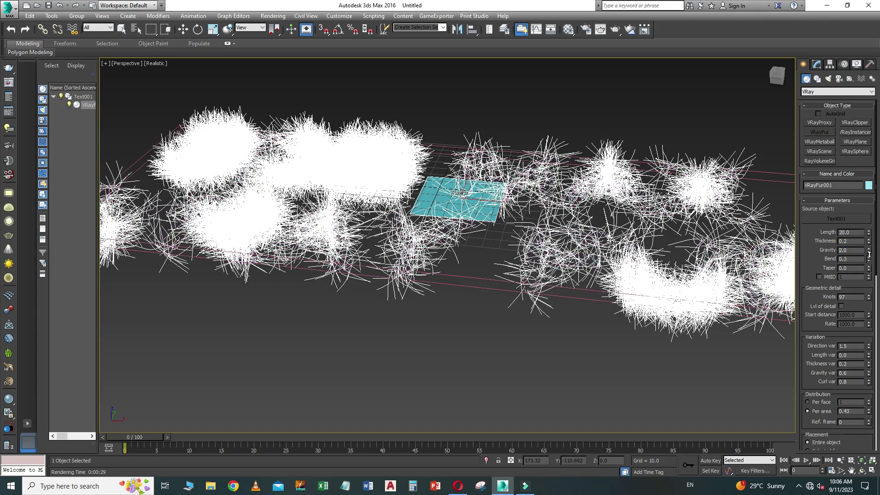
scroll(752, 285, "up", 5)
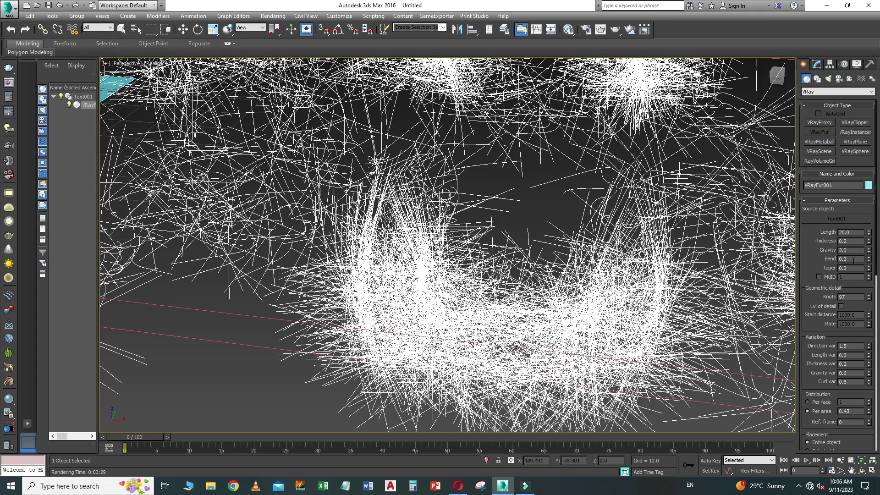
- Adjust the fur Bend, settling on 0.21 to curve the strands
left_click_drag(868, 260, 874, 272)
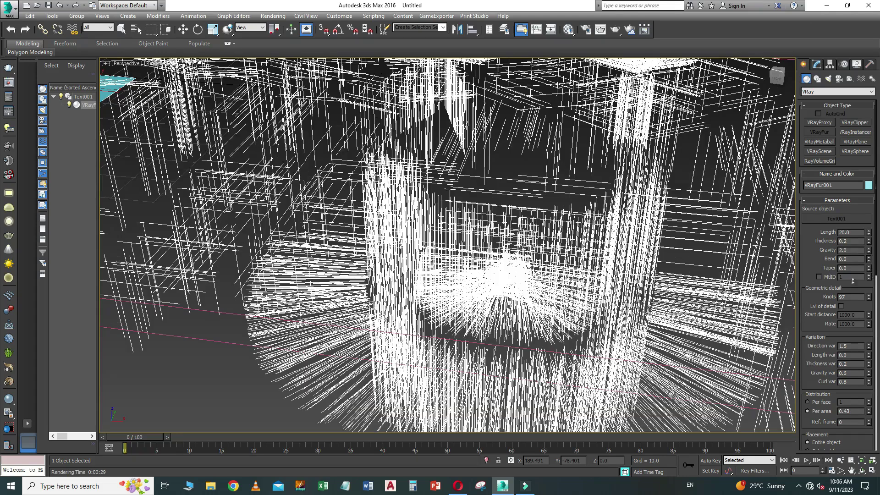
scroll(623, 270, "down", 2)
scroll(600, 264, "down", 2)
scroll(555, 279, "down", 2)
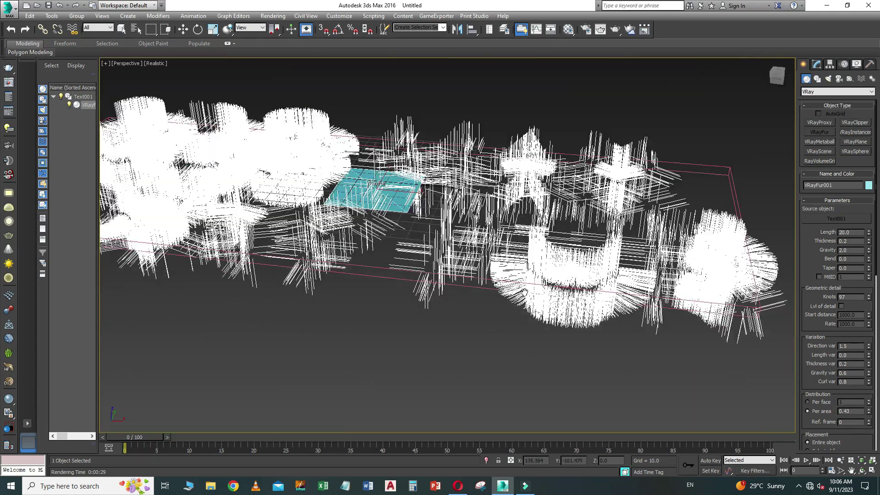
scroll(541, 294, "down", 2)
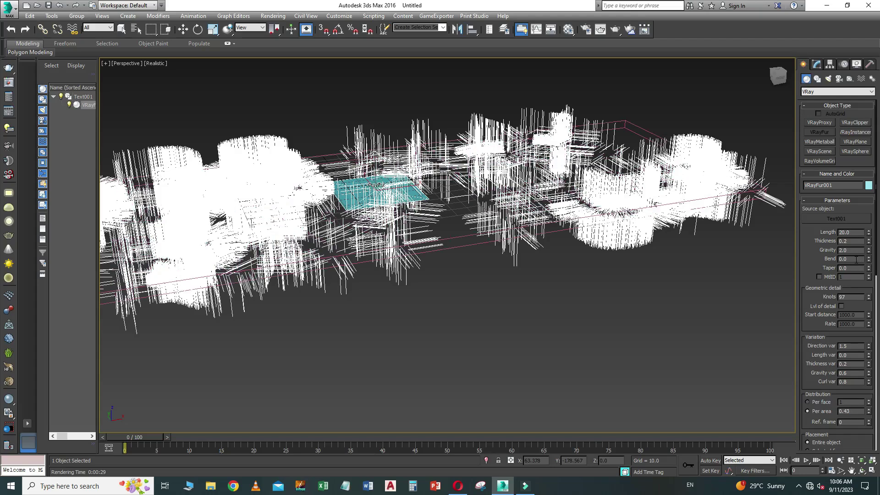
left_click(869, 262)
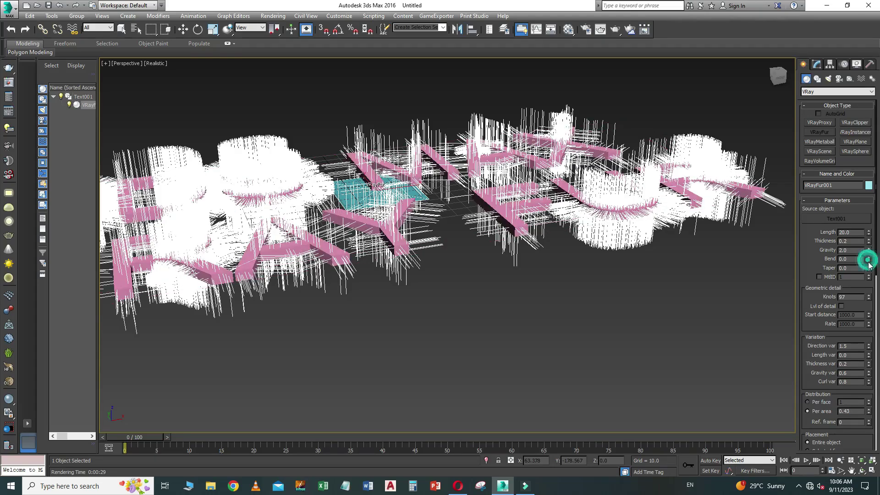
left_click_drag(868, 258, 869, 252)
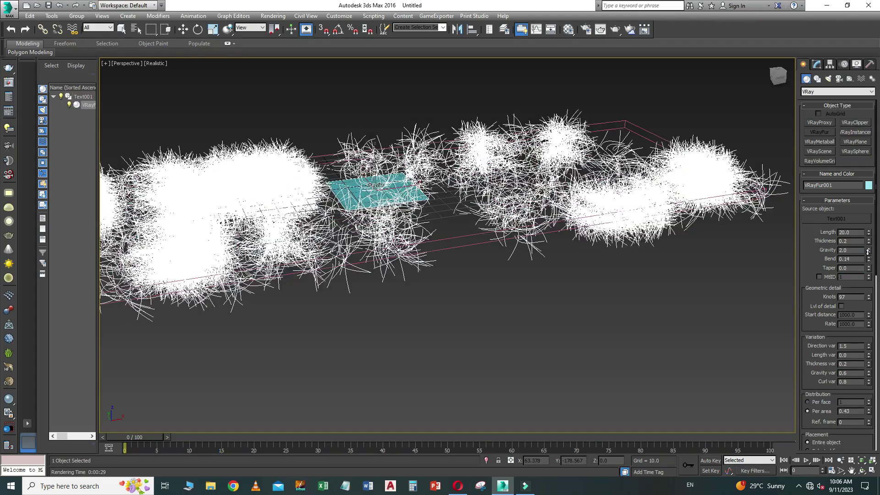
- Orbit down onto the fur and adjust Knots to 97
middle_click_drag(595, 224, 593, 279, "alt")
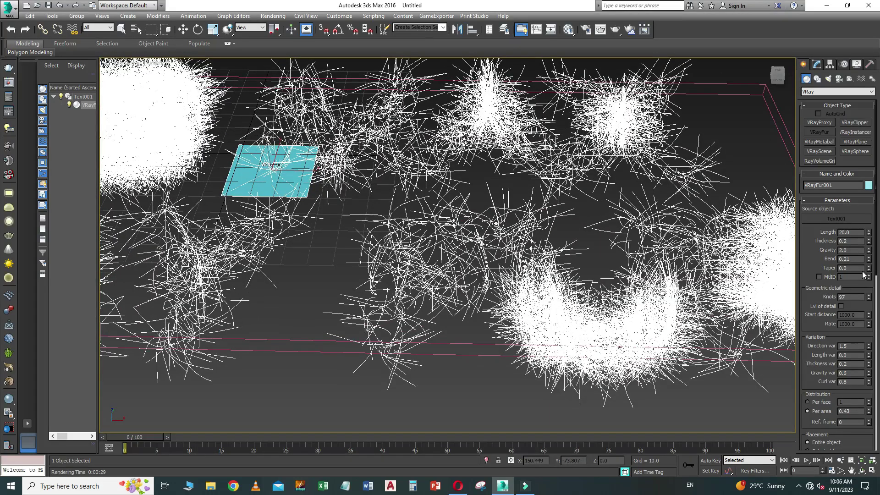
left_click_drag(821, 269, 823, 192)
left_click_drag(871, 248, 870, 246)
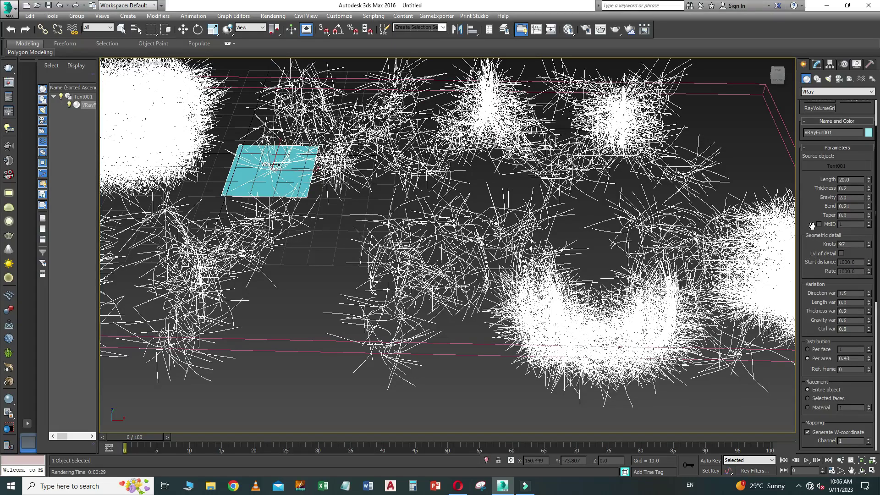
scroll(816, 215, "down", 2)
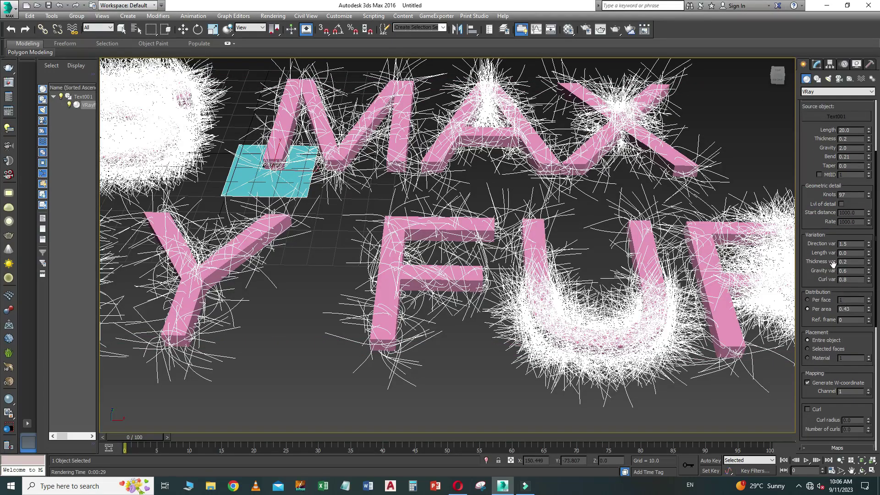
scroll(807, 285, "down", 2)
scroll(807, 285, "down", 2)
scroll(811, 321, "down", 2)
scroll(821, 376, "down", 2)
scroll(824, 398, "down", 2)
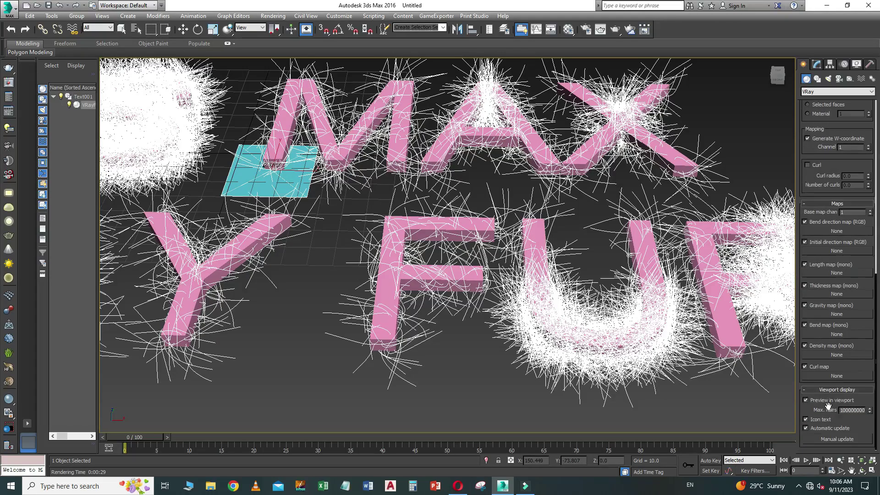
left_click(847, 409)
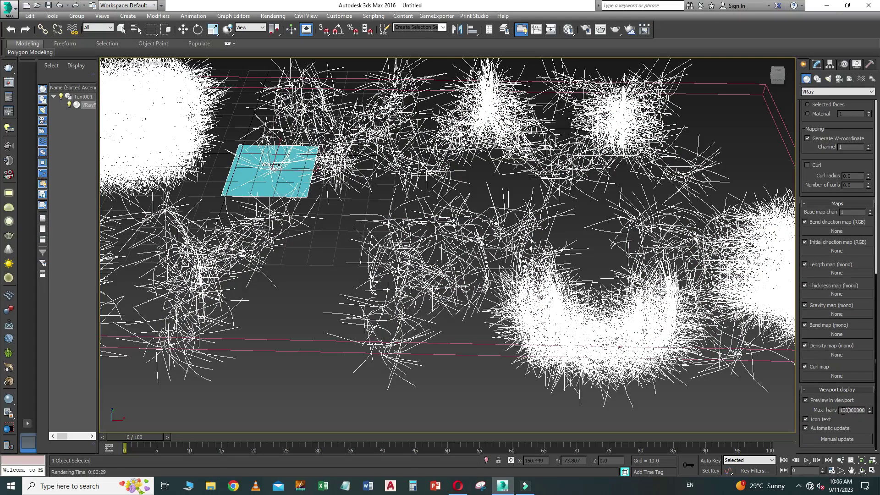
left_click_drag(842, 410, 866, 410)
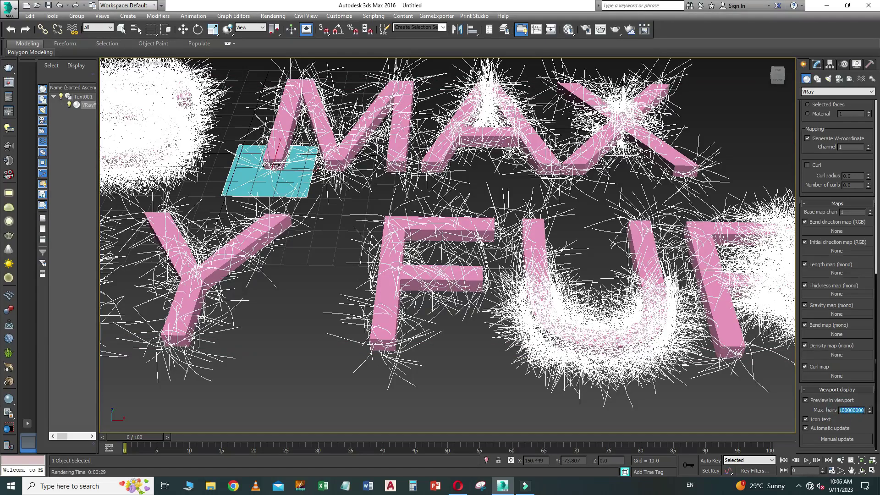
key("Return")
scroll(466, 339, "down", 2)
scroll(466, 339, "down", 2)
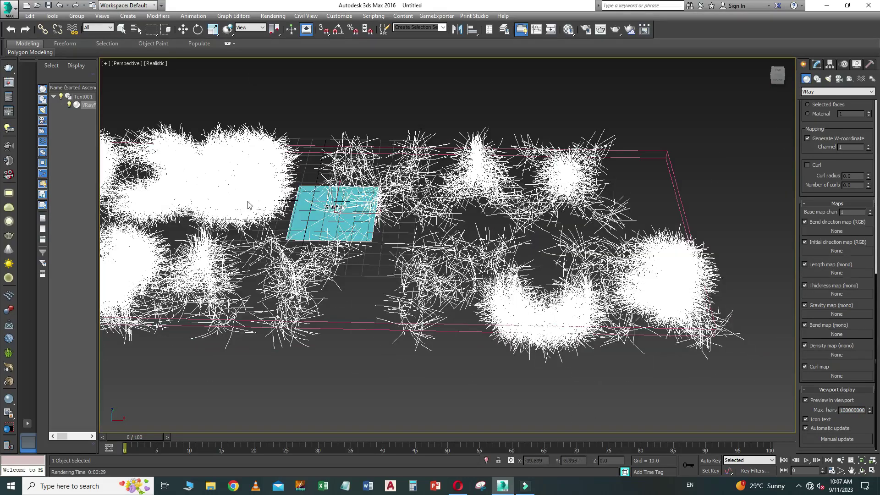
- Frame the furry text, making the pink letters visible beneath the fur
mouse_move(388, 275)
middle_mouse_down("alt")
mouse_move(426, 293)
mouse_move(483, 280)
mouse_move(486, 300)
middle_mouse_up("alt")
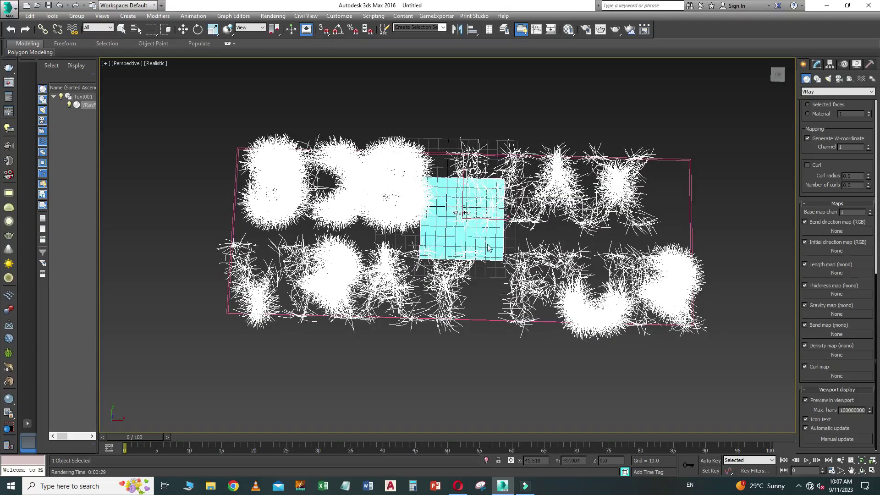
scroll(488, 246, "up", 3)
left_click(42, 181)
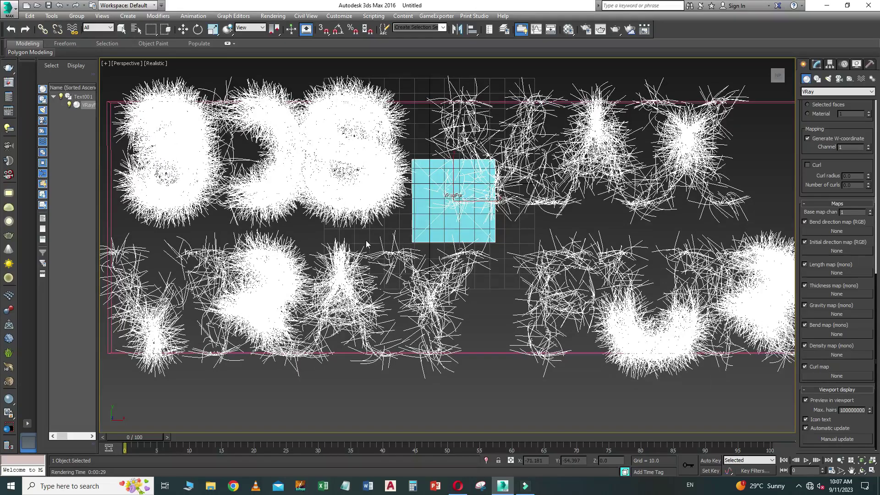
scroll(366, 241, "down", 3)
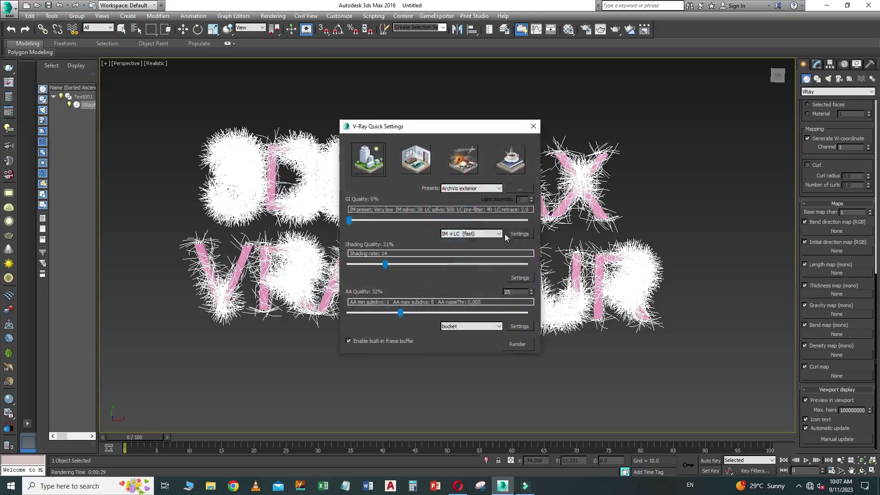
- Close V-Ray Quick Settings, then briefly open and close Render Setup
left_click(475, 235)
left_click(476, 233)
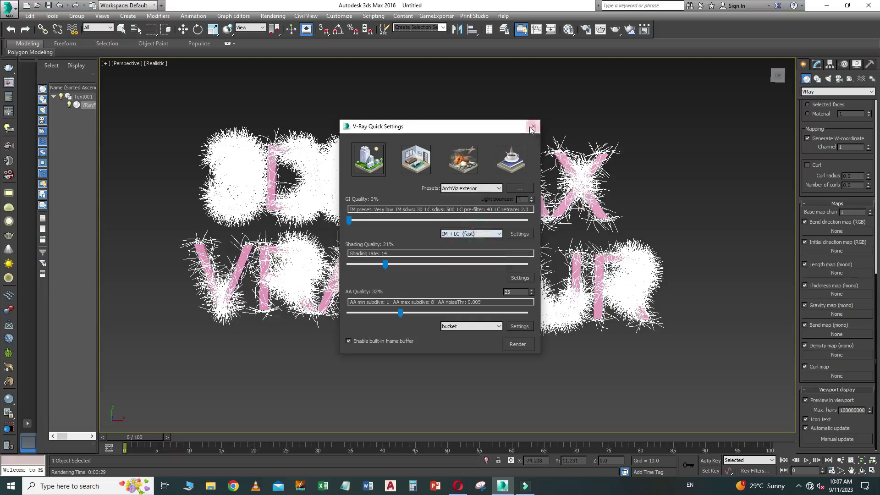
left_click(533, 126)
left_click(274, 17)
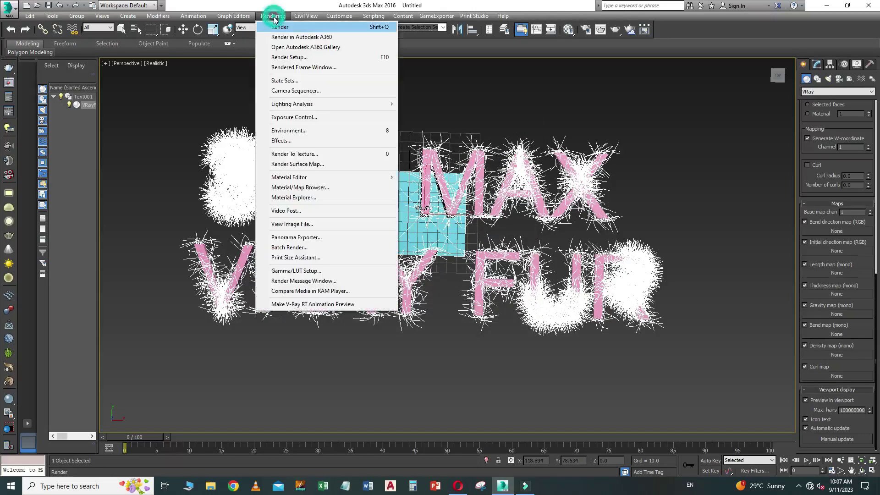
left_click(286, 57)
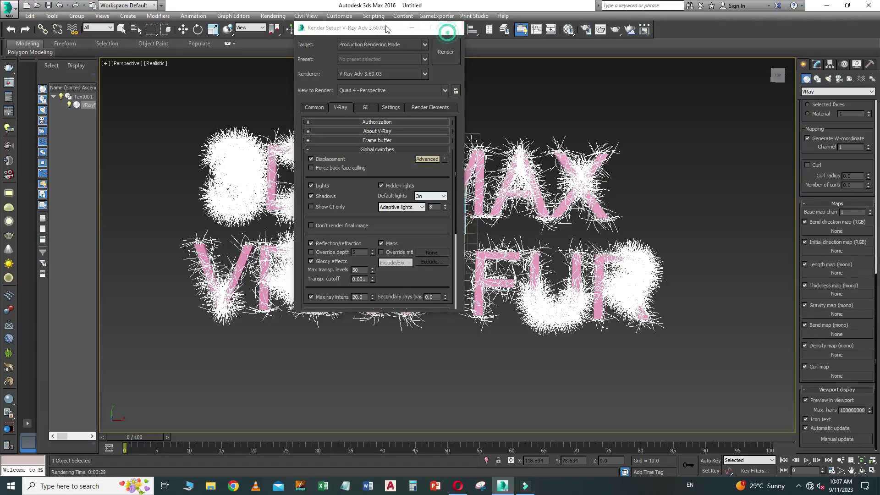
left_click(453, 28)
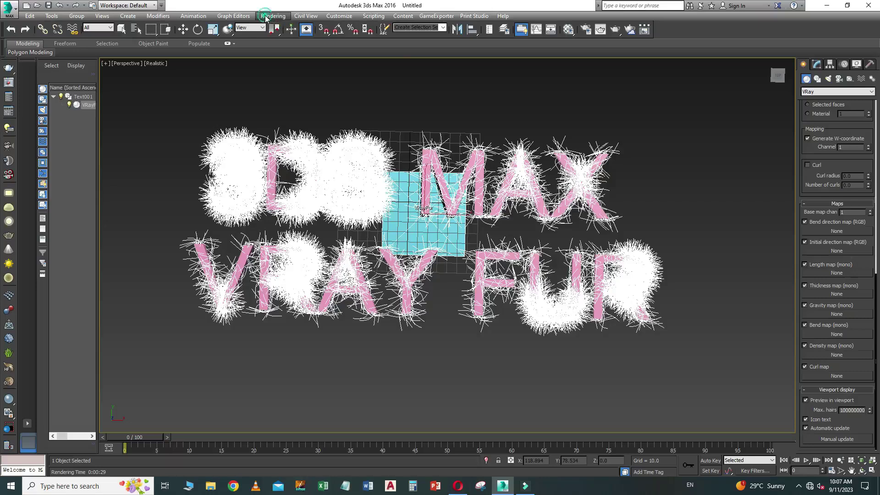
- In Render Setup's Common tab, lock Image Aspect and set output width to 1500
left_click(271, 17)
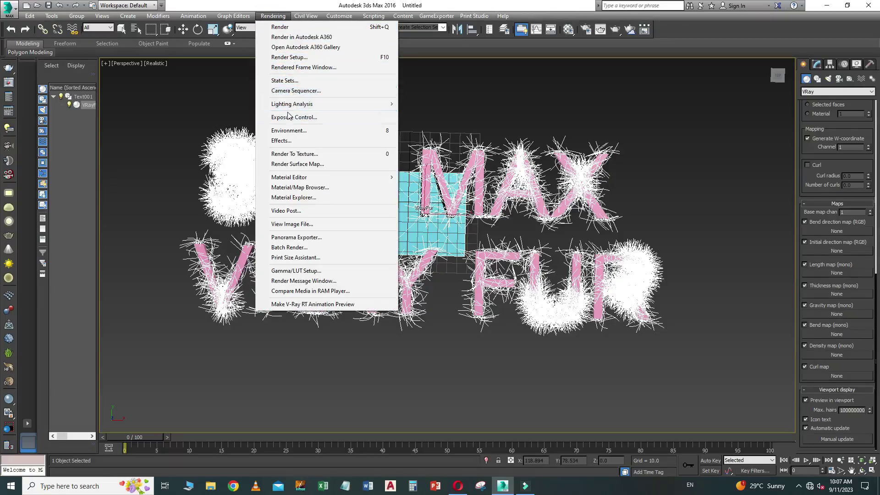
left_click(288, 56)
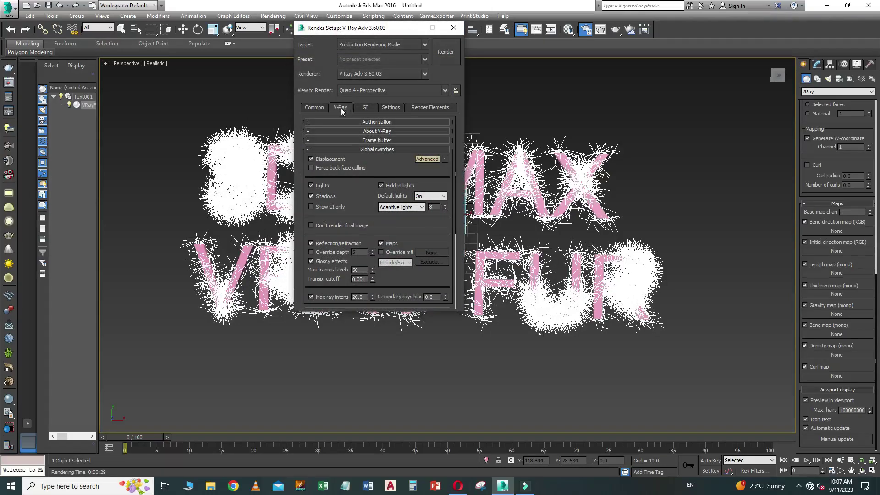
left_click(314, 109)
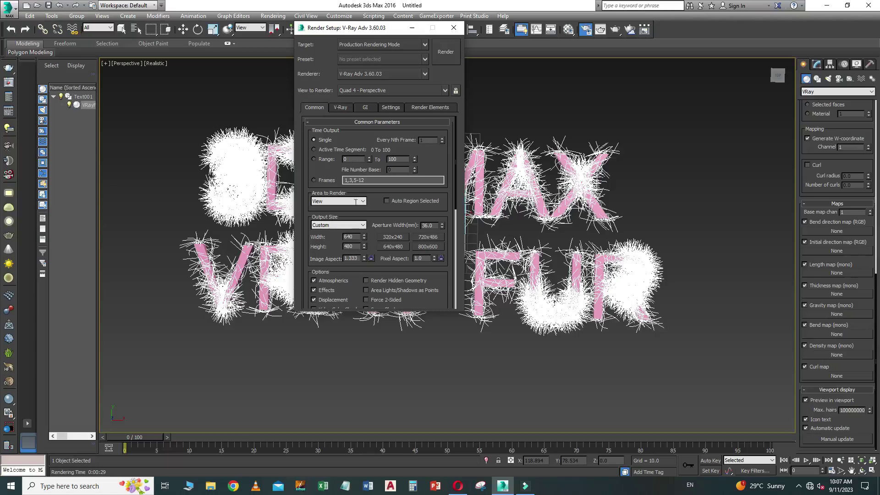
left_click(372, 259)
left_click_drag(357, 239, 297, 237)
type("150")
key("Return")
left_click(454, 27)
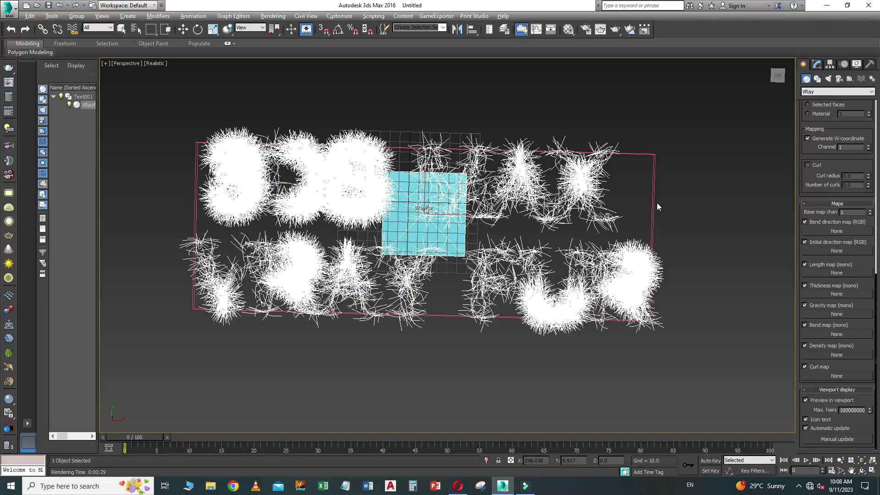
- Render the furry text and maximize the V-Ray frame buffer window
left_click(630, 30)
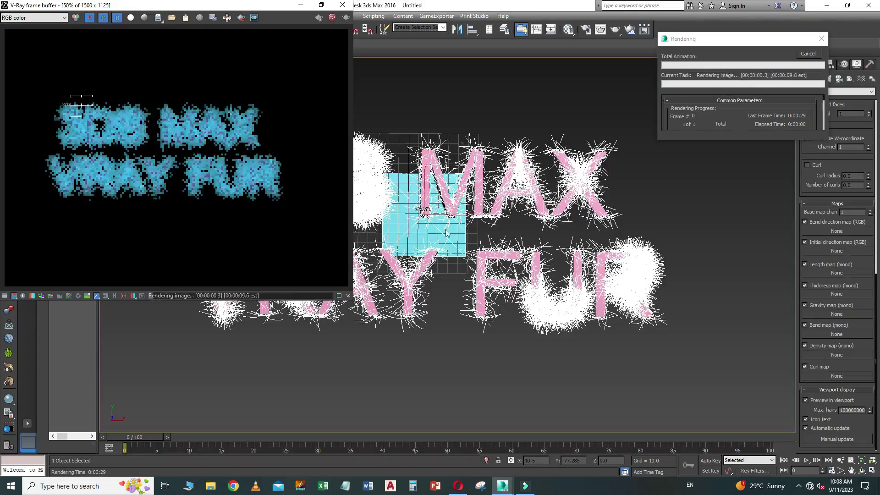
scroll(86, 128, "up", 2)
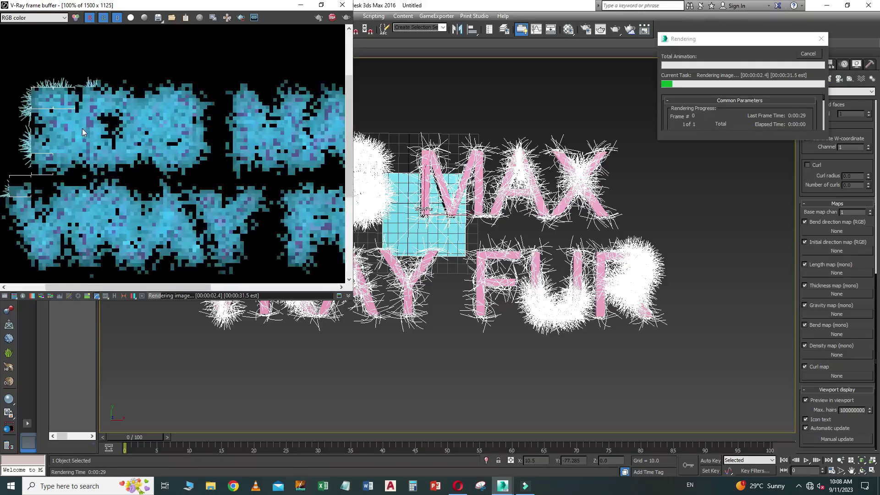
left_click_drag(353, 13, 302, 14)
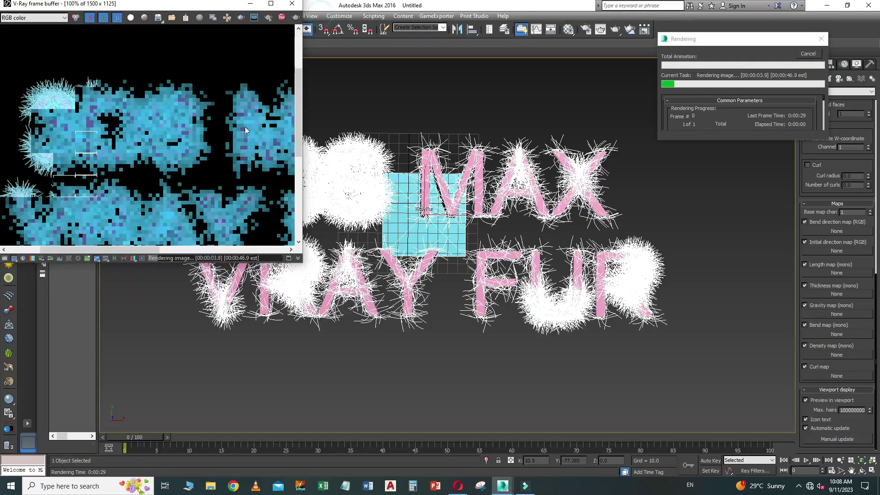
left_click(271, 4)
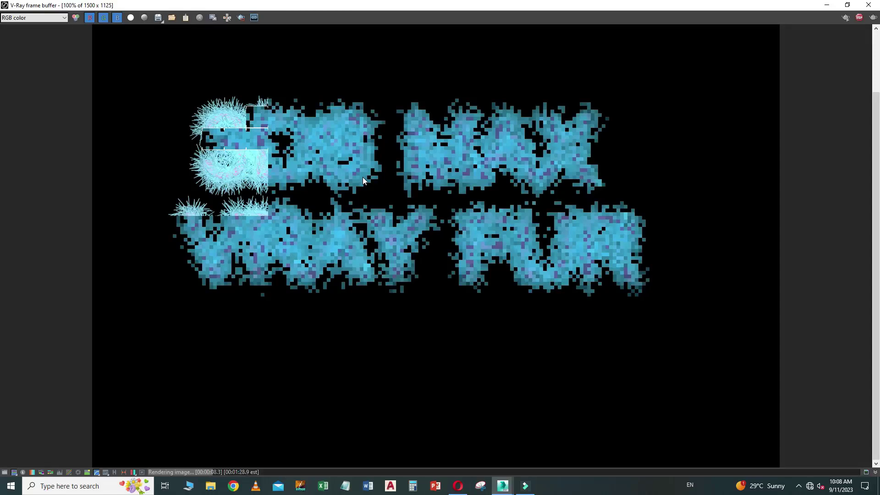
- Close the render window to stop rendering, then activate Select and Move
left_click(860, 17)
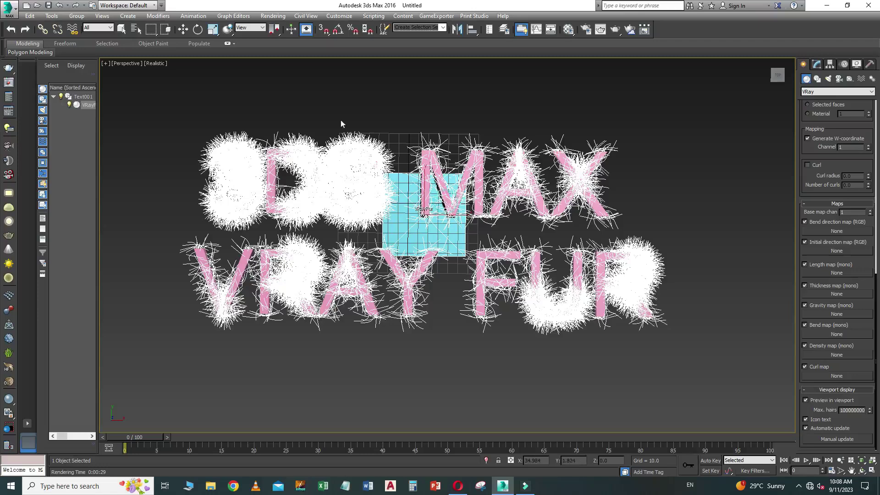
left_click(183, 29)
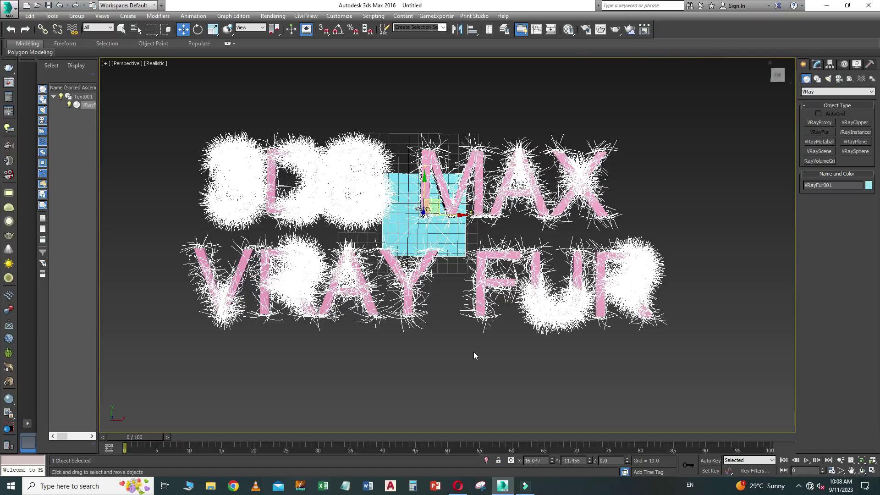
- Render the Perspective view to produce the light-blue furry 3DS MAX VRAY FUR text
key("shift+q")
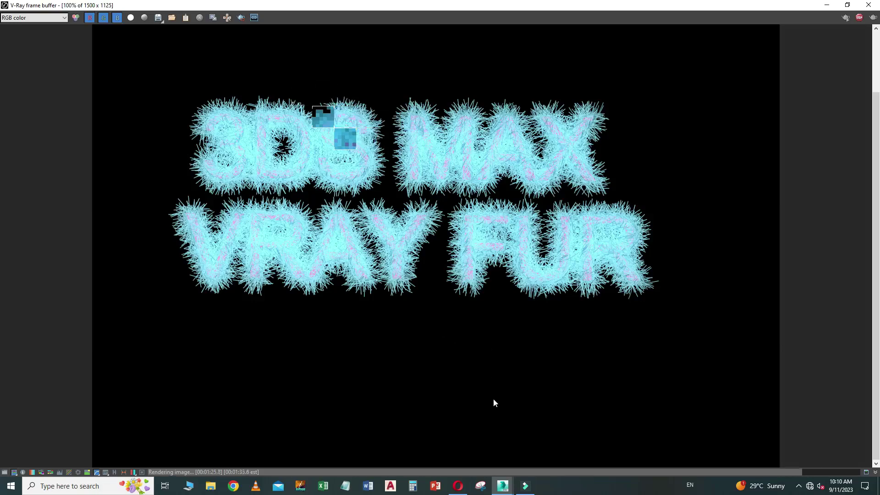
scroll(271, 153, "up", 1)
scroll(272, 153, "up", 1)
scroll(384, 200, "down", 1)
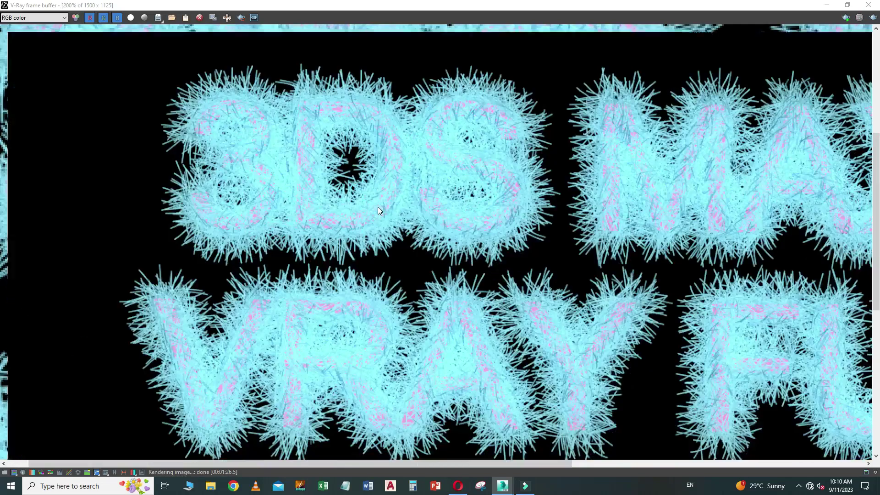
middle_click_drag(550, 249, 499, 233)
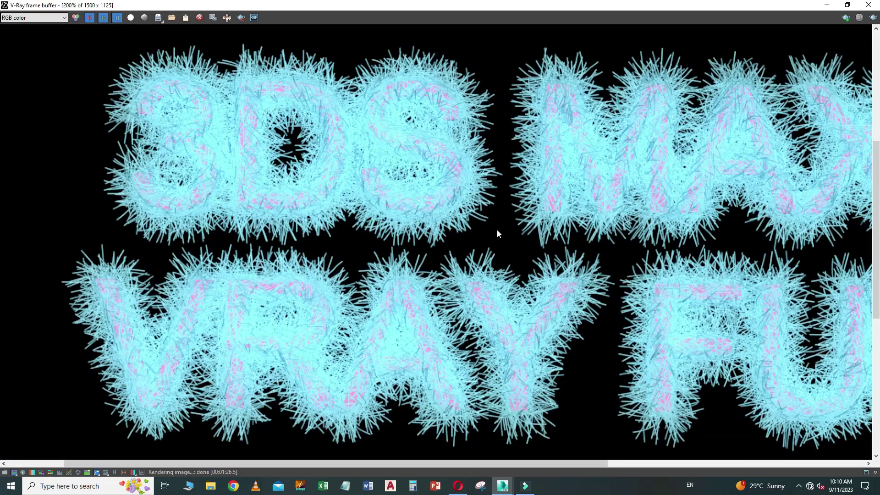
scroll(497, 232, "down", 1)
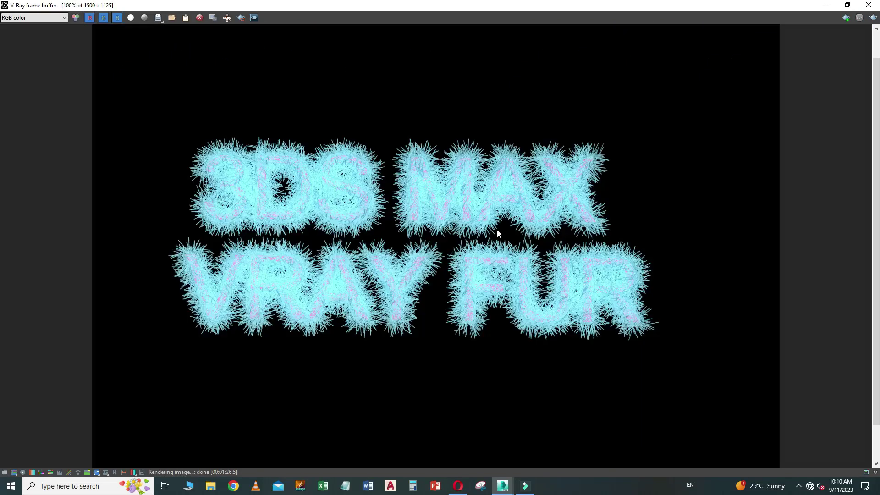
scroll(497, 229, "up", 1)
middle_click_drag(510, 231, 595, 223)
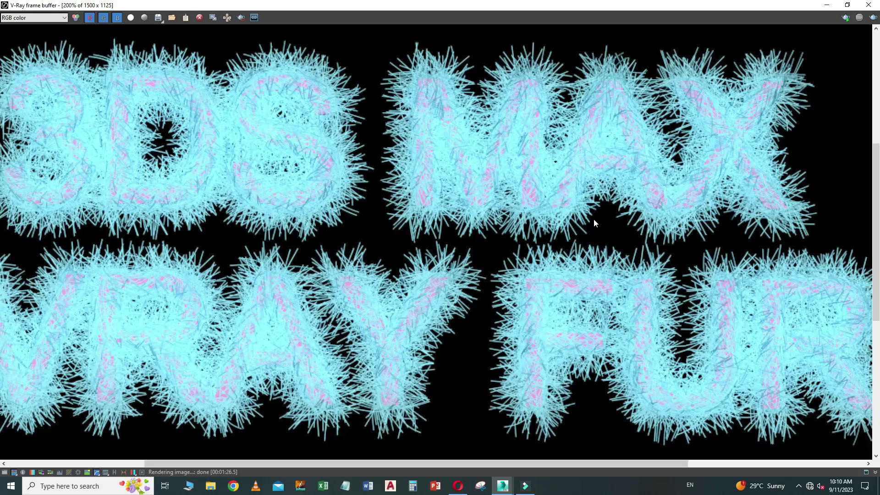
scroll(594, 223, "down", 1)
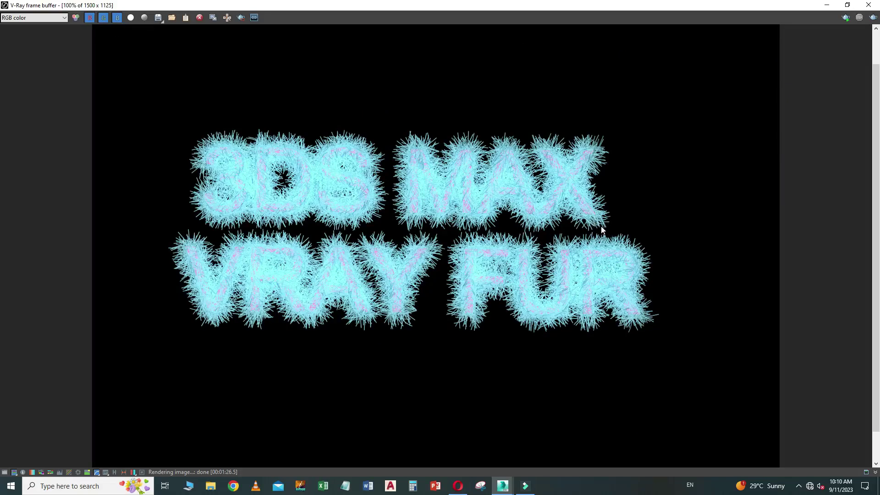